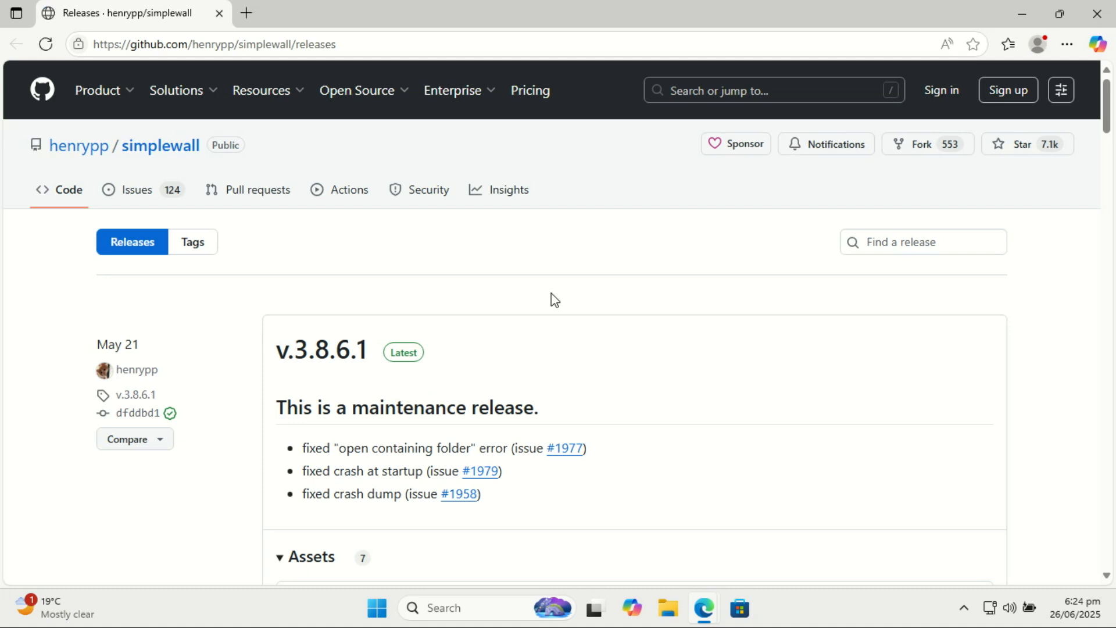
- Download simplewall-3.8.6.1-setup.exe from the assets of the latest v.3.8.6.1 release
scroll(551, 293, down, 3)
scroll(551, 299, down, 3)
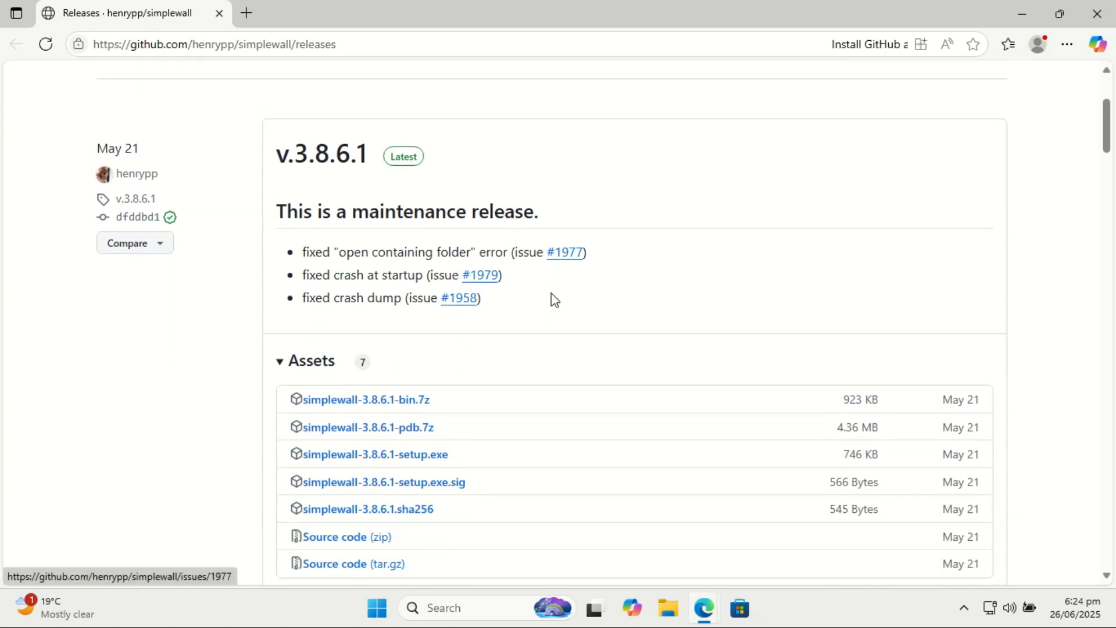
scroll(551, 300, down, 2)
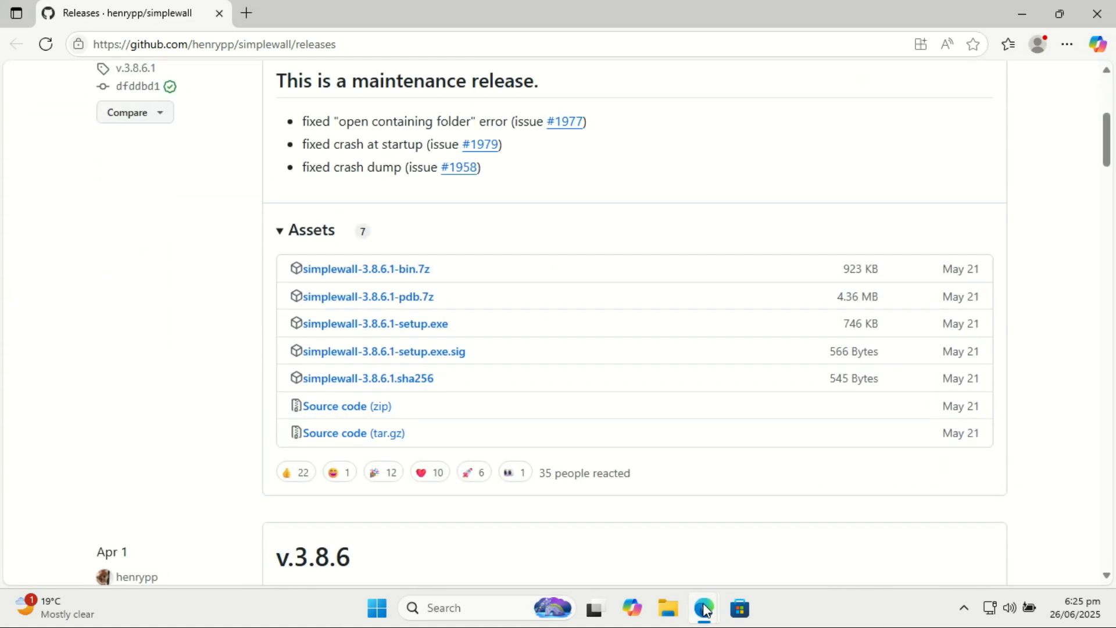
click(409, 324)
- Run the downloaded simplewall-3.8.6.1-setup.exe and allow it to make changes to the device
drag(1108, 158, 1094, 125)
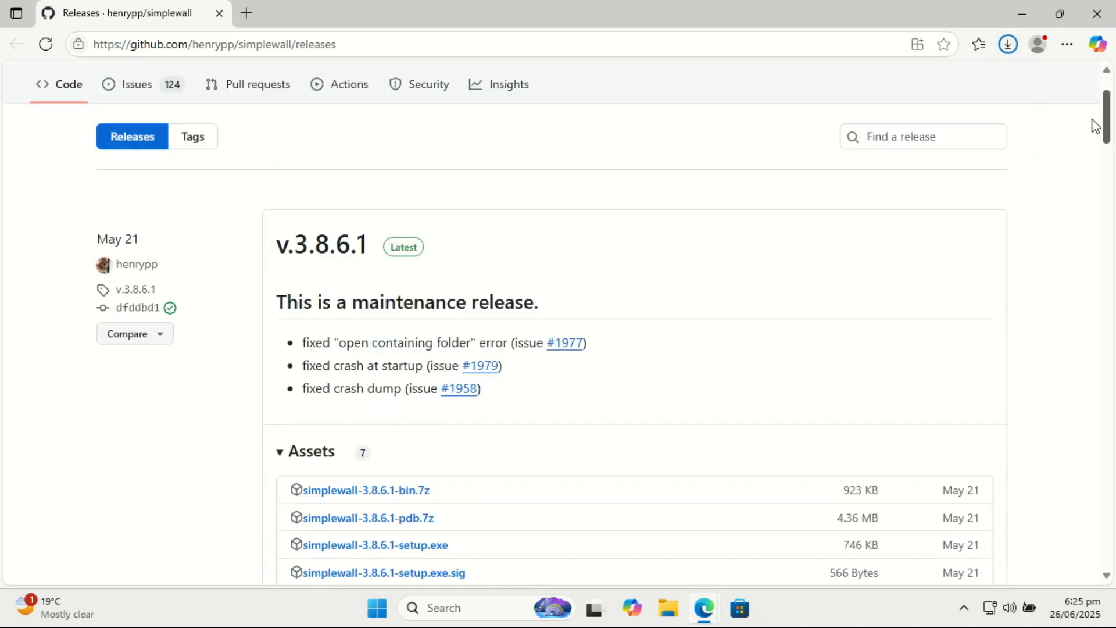
click(1010, 47)
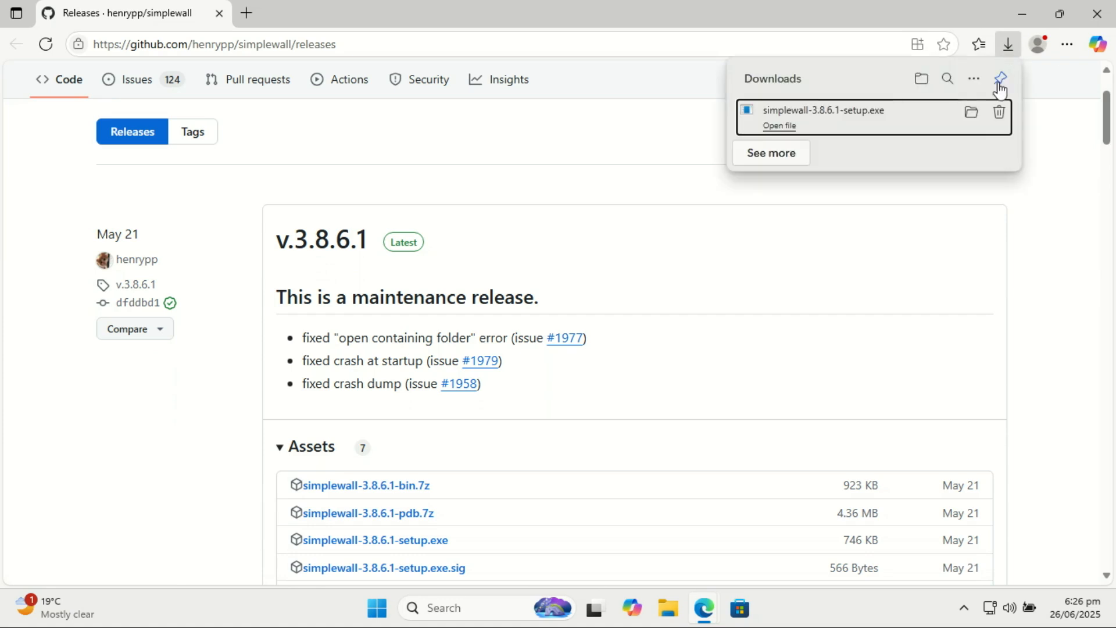
click(779, 127)
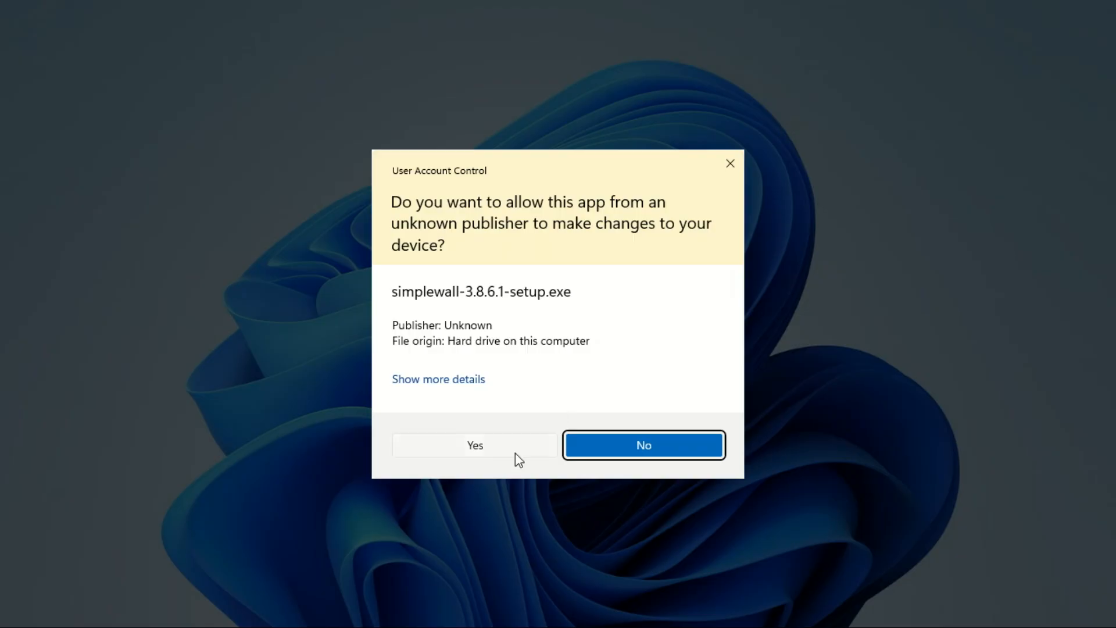
click(486, 445)
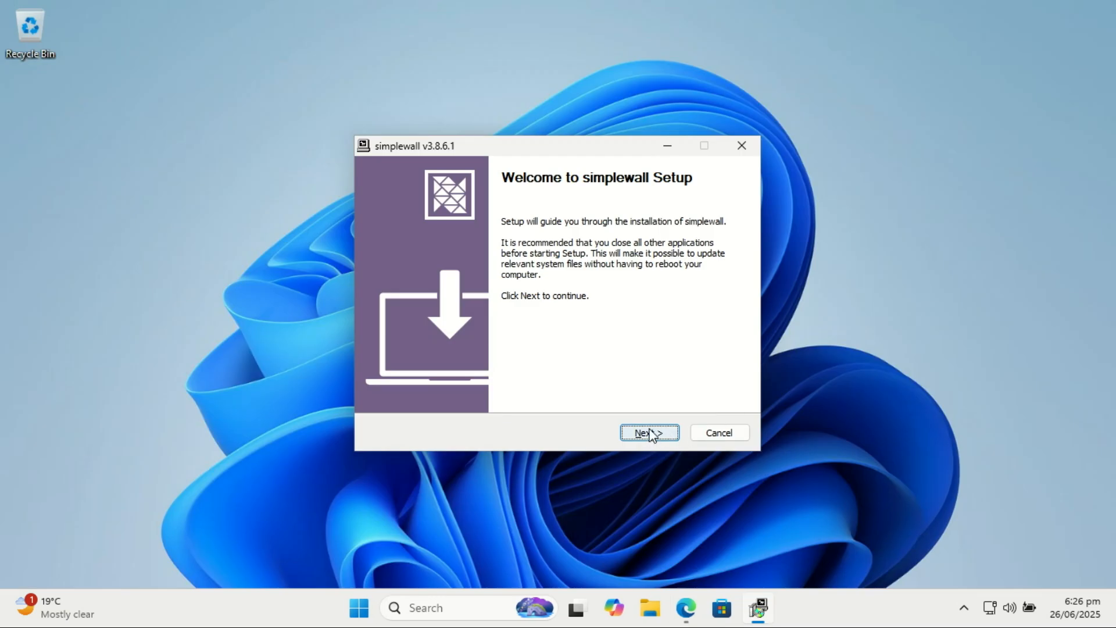
- Accept the license agreement in the simplewall setup and keep the destination folder C:\Program Files\simplewall
click(650, 433)
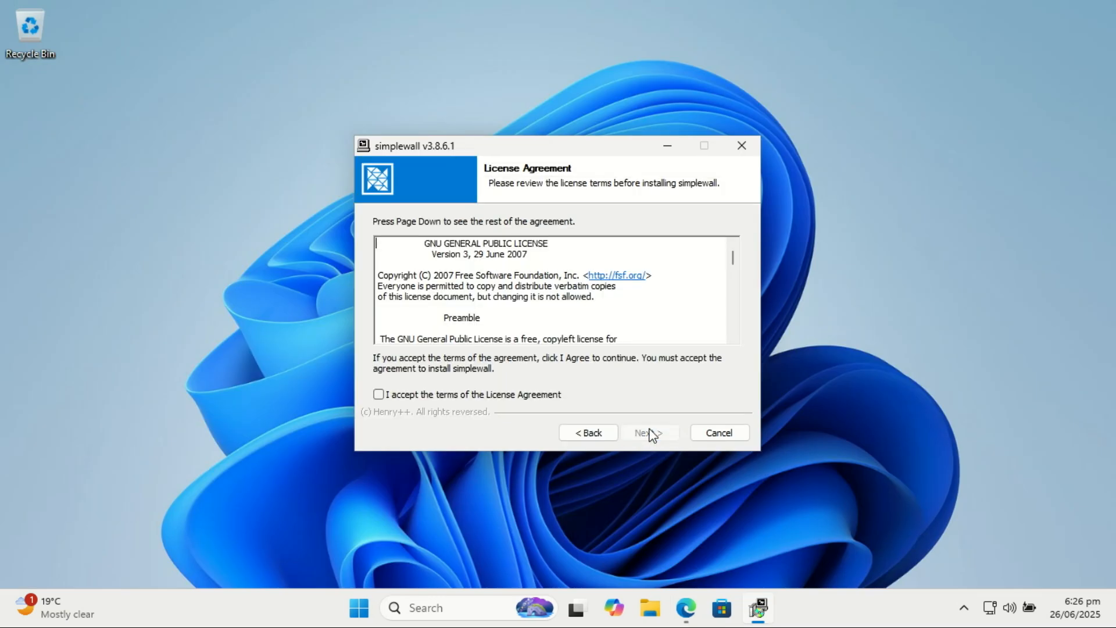
click(379, 394)
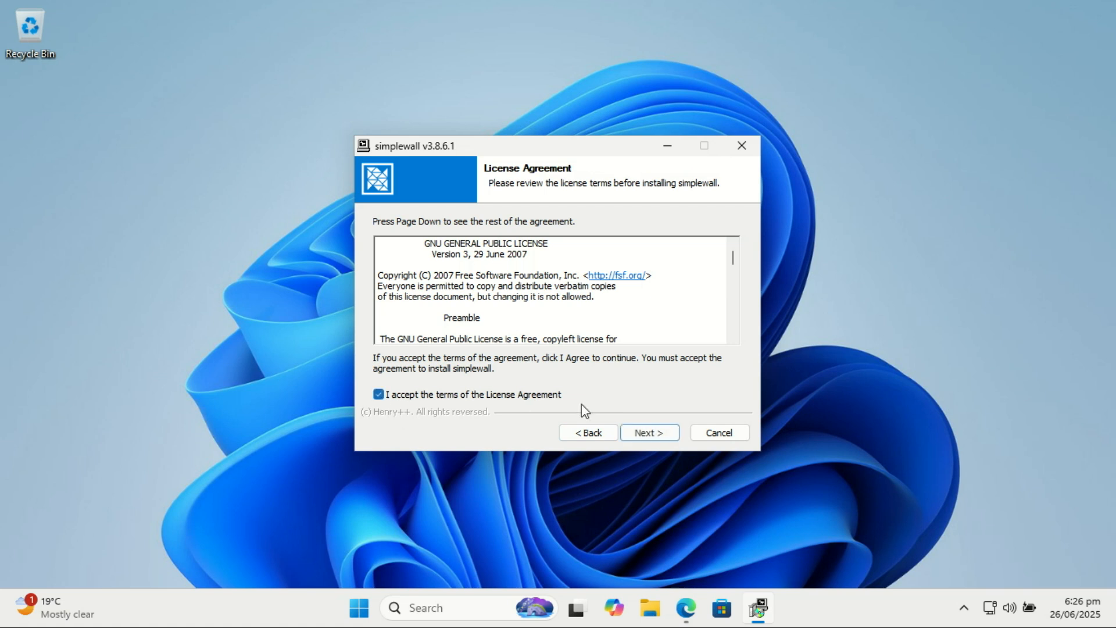
click(651, 435)
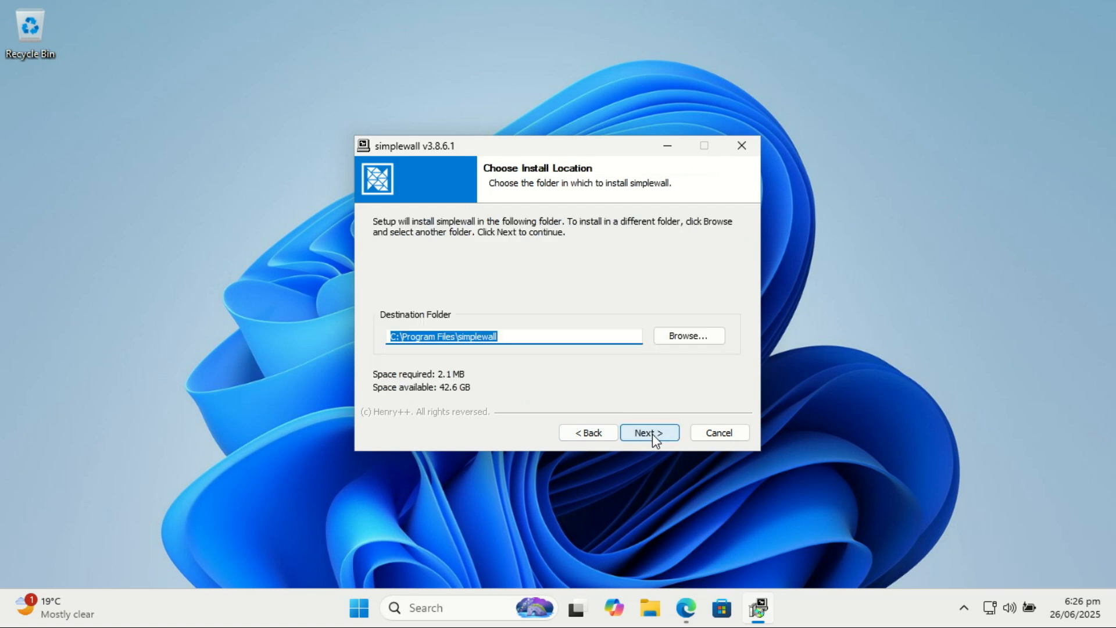
click(653, 435)
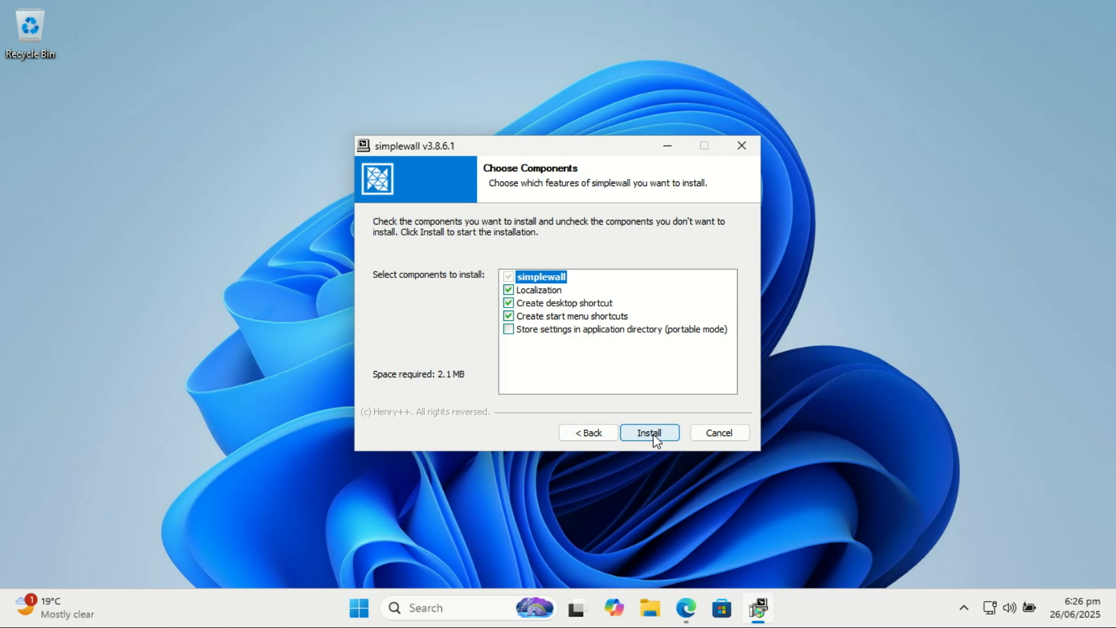
- Add the option to store settings in the application directory (portable mode) to the components and install simplewall
click(654, 436)
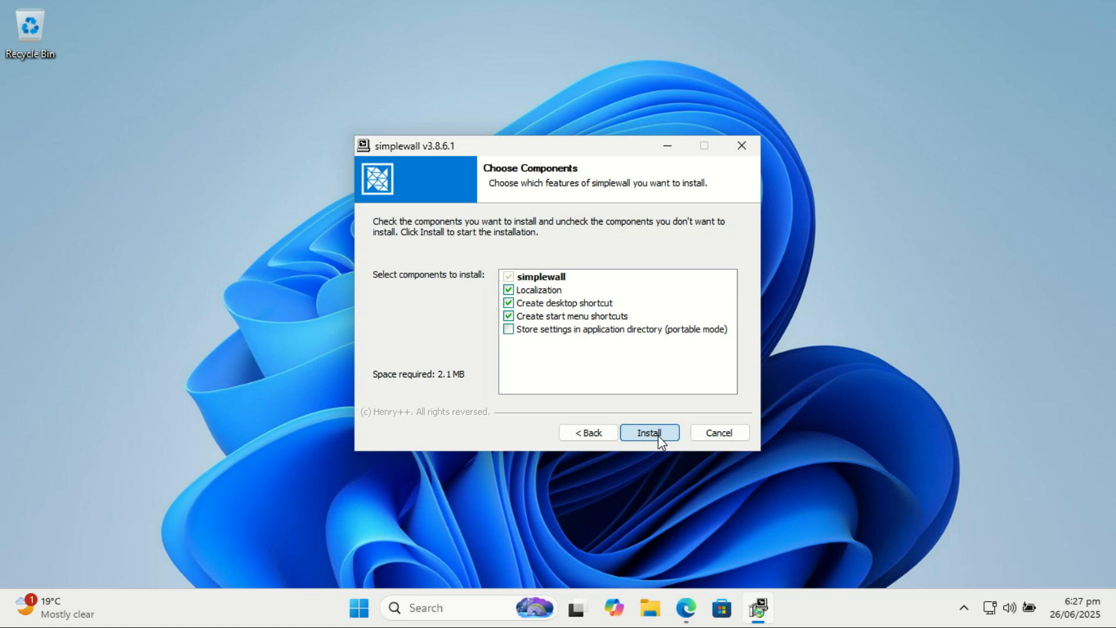
click(508, 330)
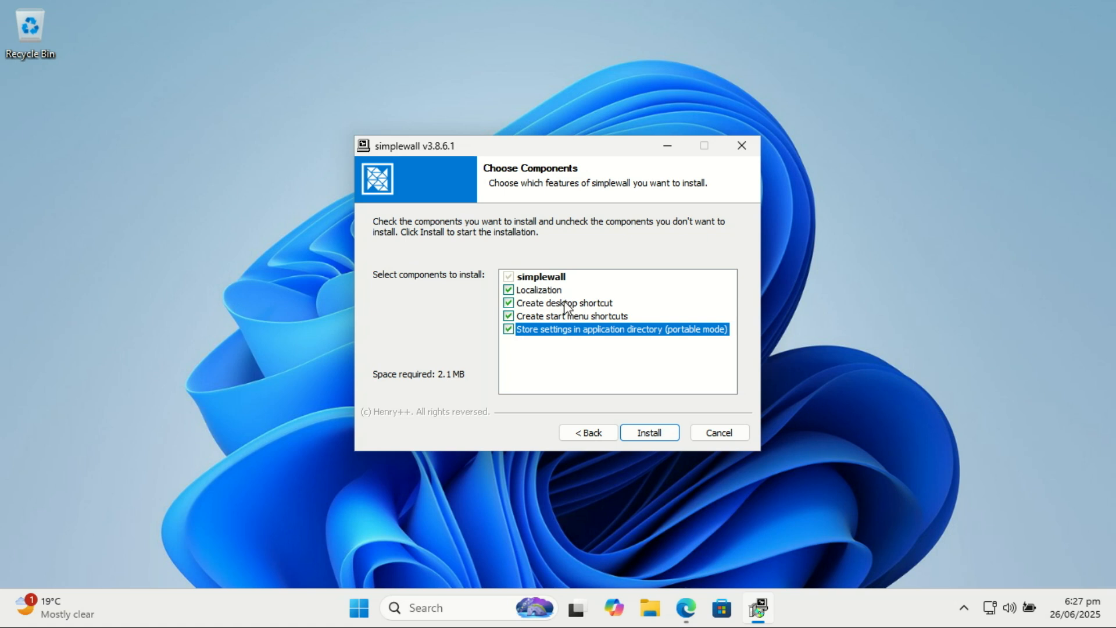
click(651, 433)
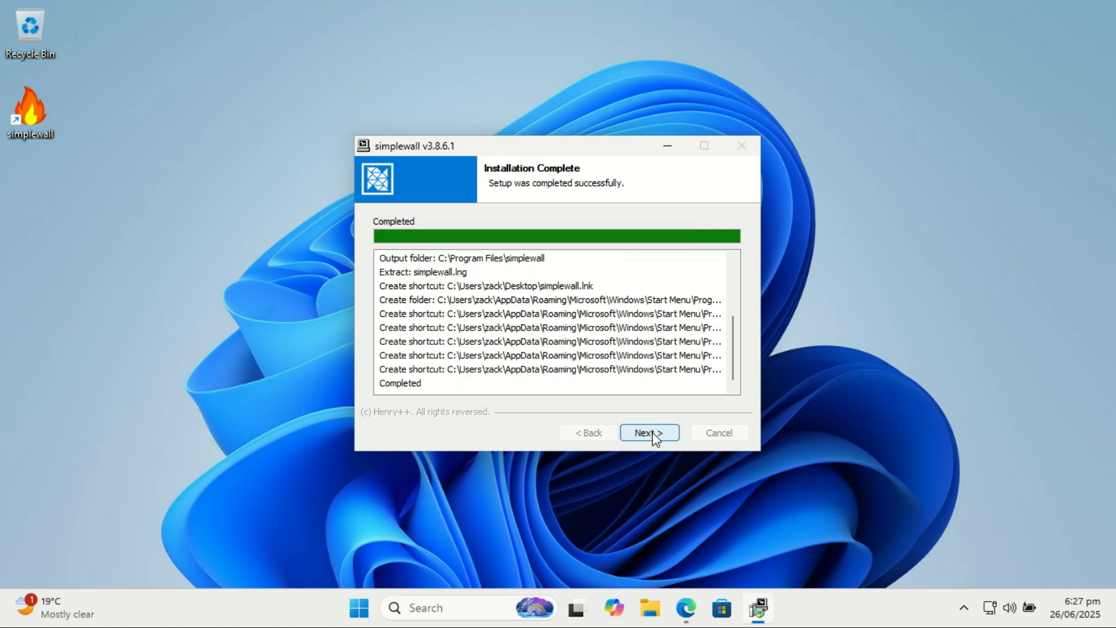
- Finish the setup with Run simplewall enabled and maximize the simplewall window
click(652, 432)
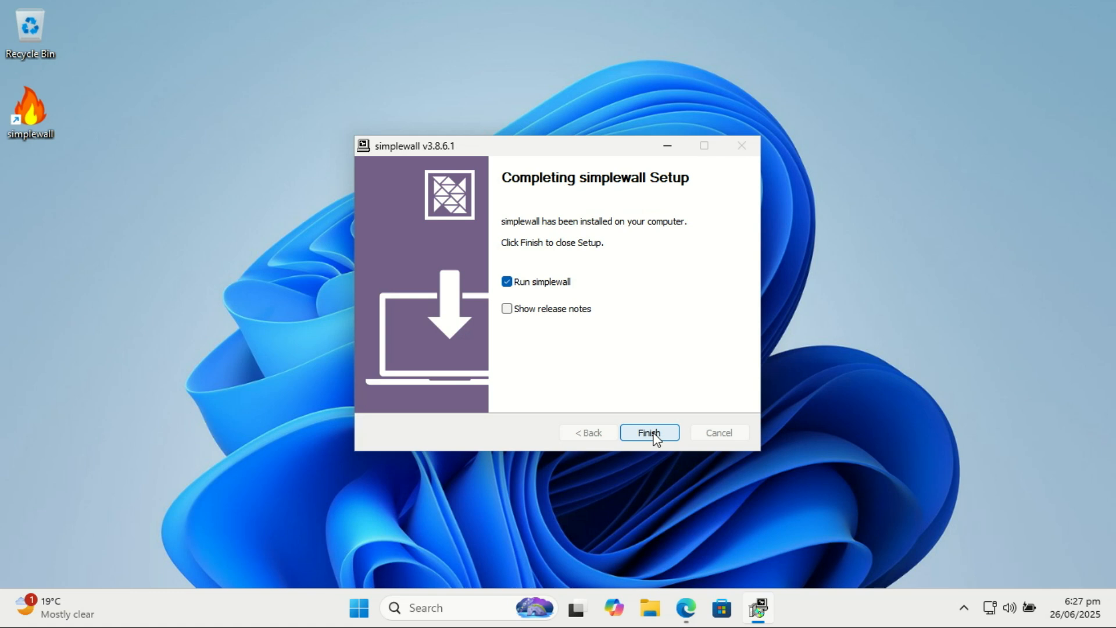
click(653, 431)
click(649, 431)
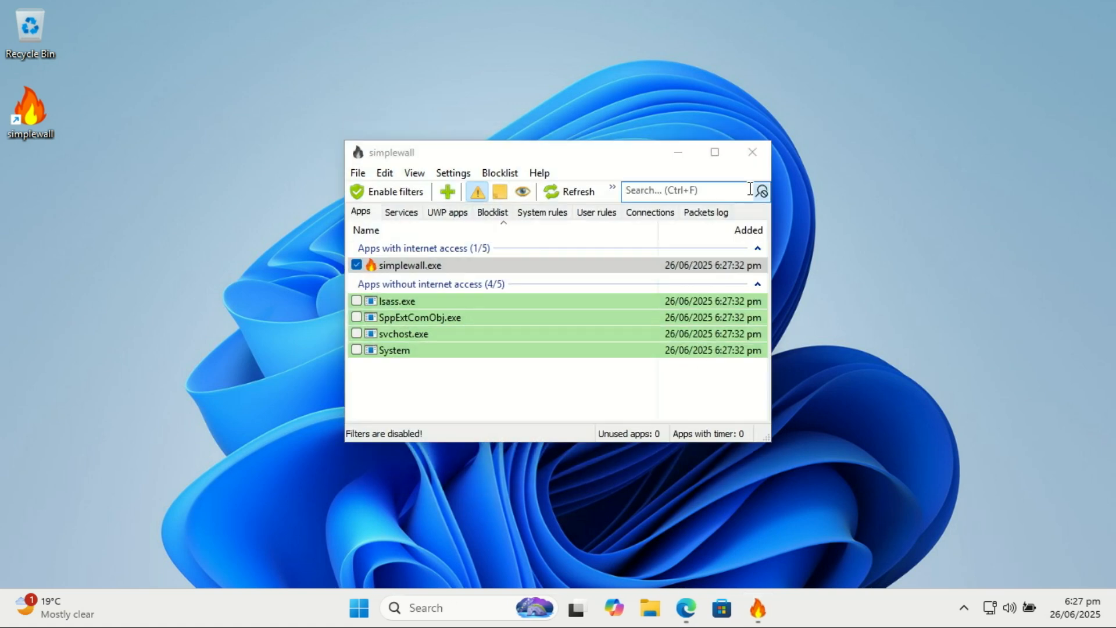
click(715, 152)
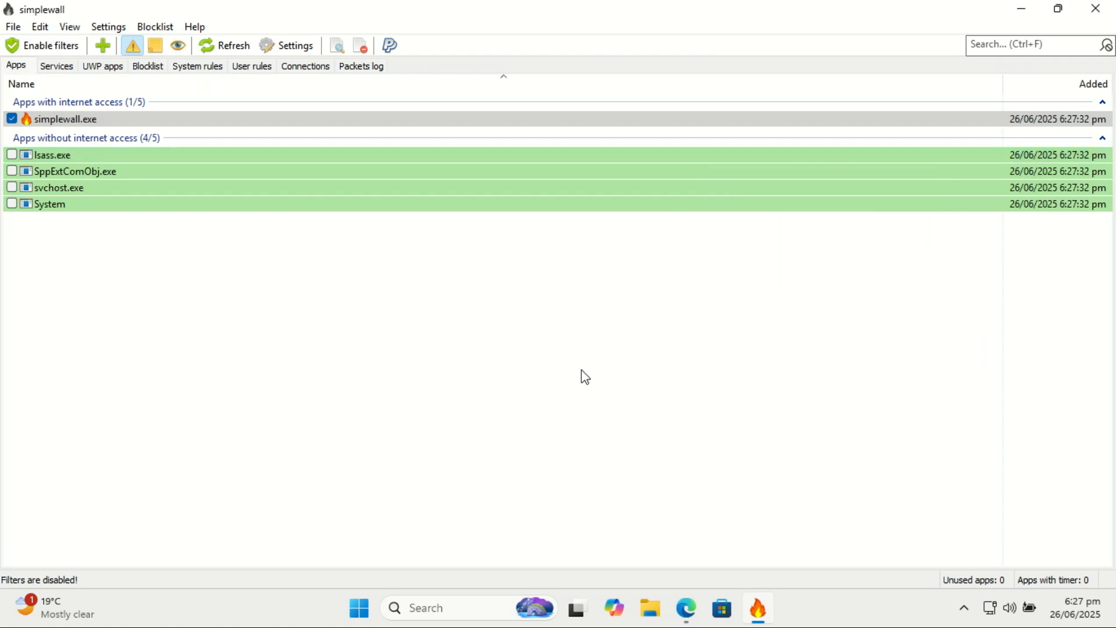
- Enable the filters with temporary rules that reset after the next reboot, keeping Disable Windows Firewall selected
click(44, 50)
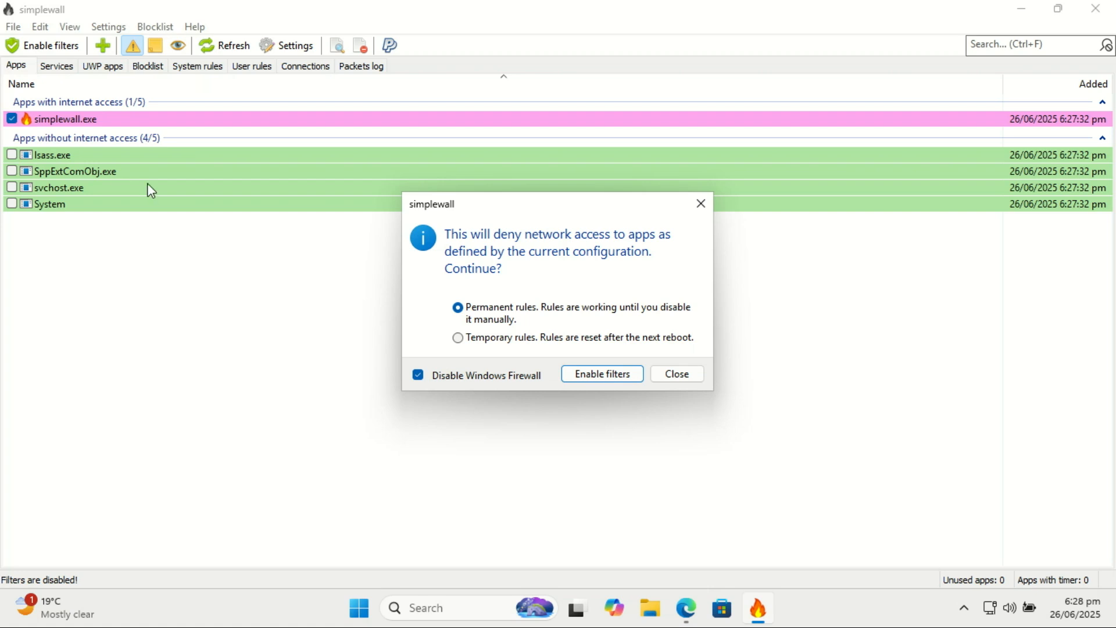
click(457, 337)
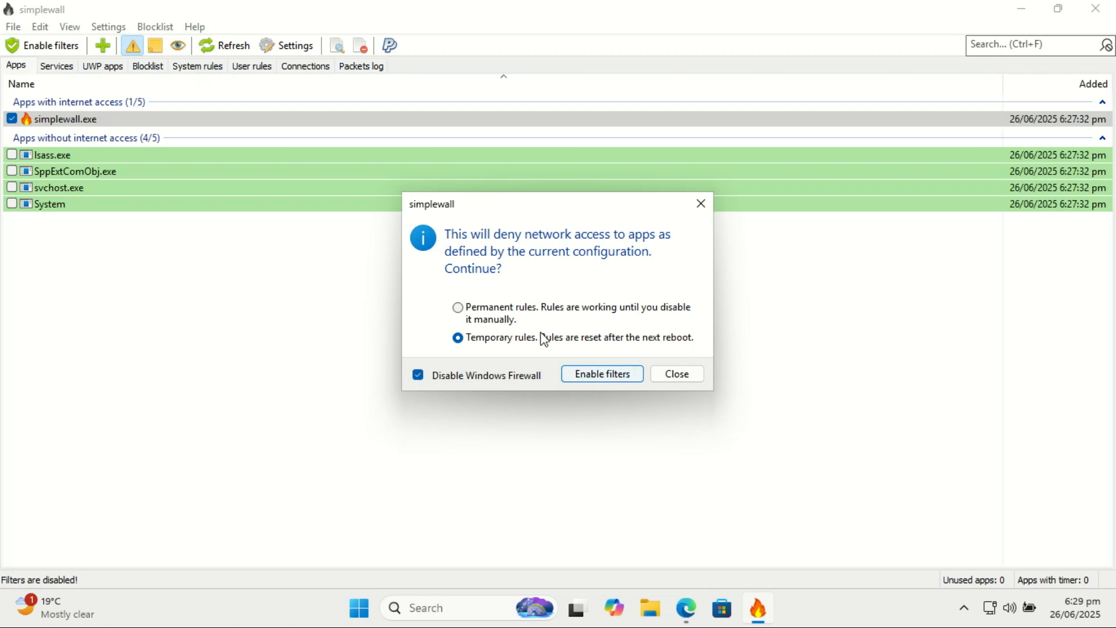
click(604, 377)
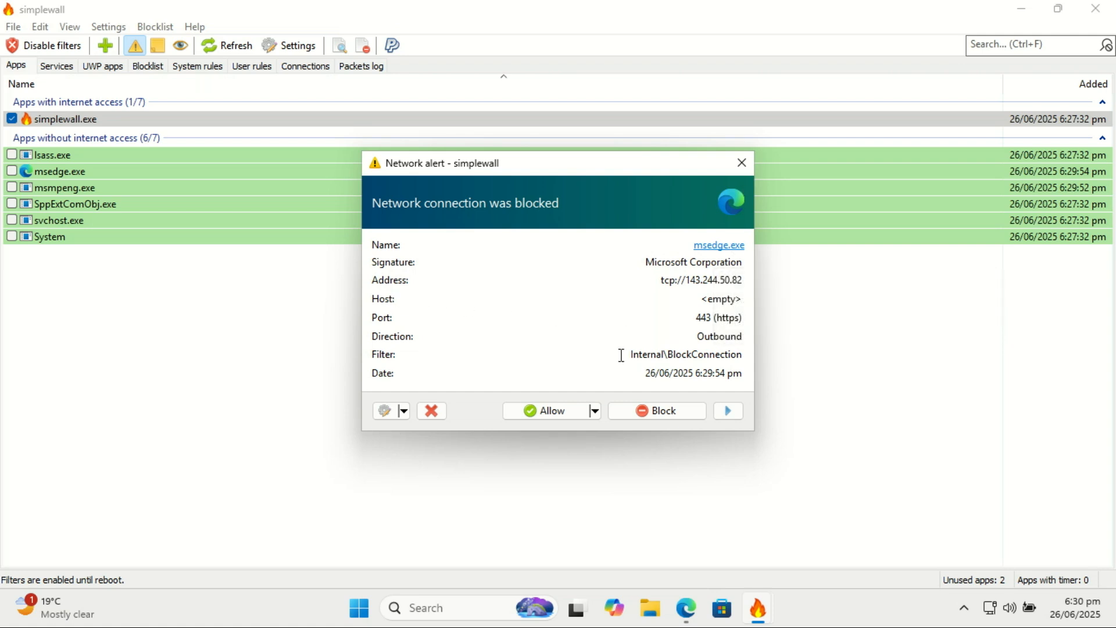
- Allow msedge.exe, svchost.exe and msmpeng.exe in the network alerts, and view the timed allow durations for mpdefendercoreservice.exe
click(555, 413)
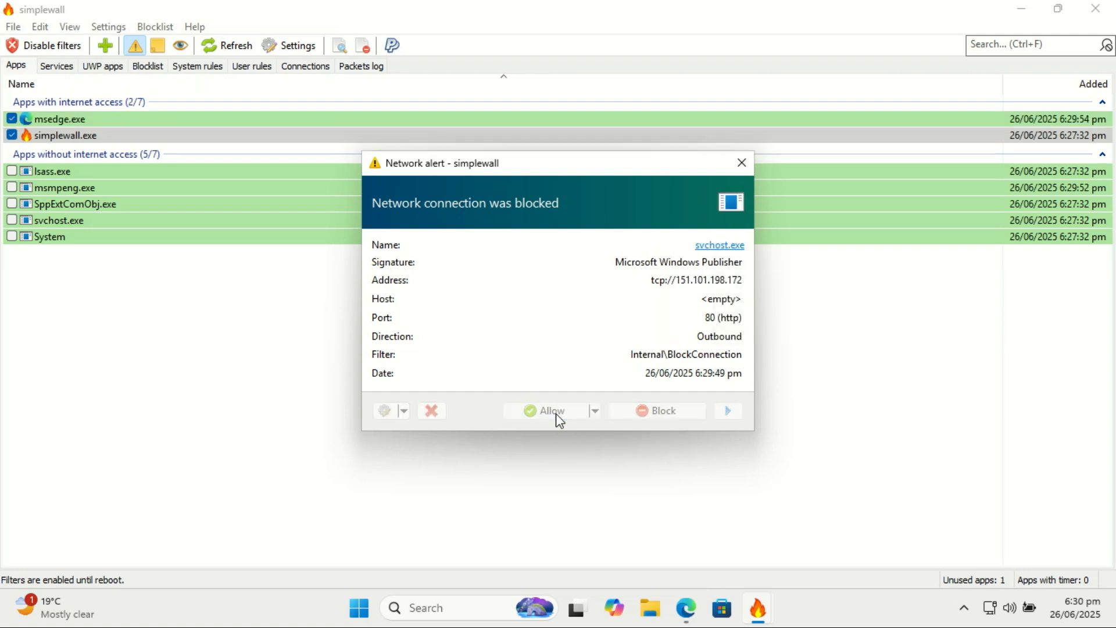
click(555, 413)
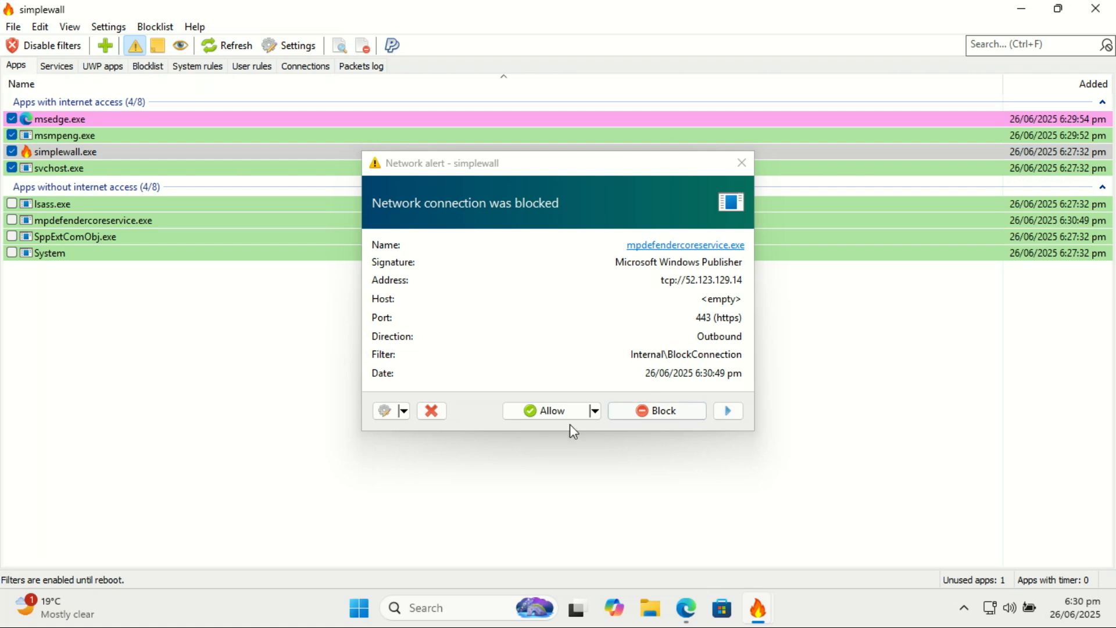
click(595, 410)
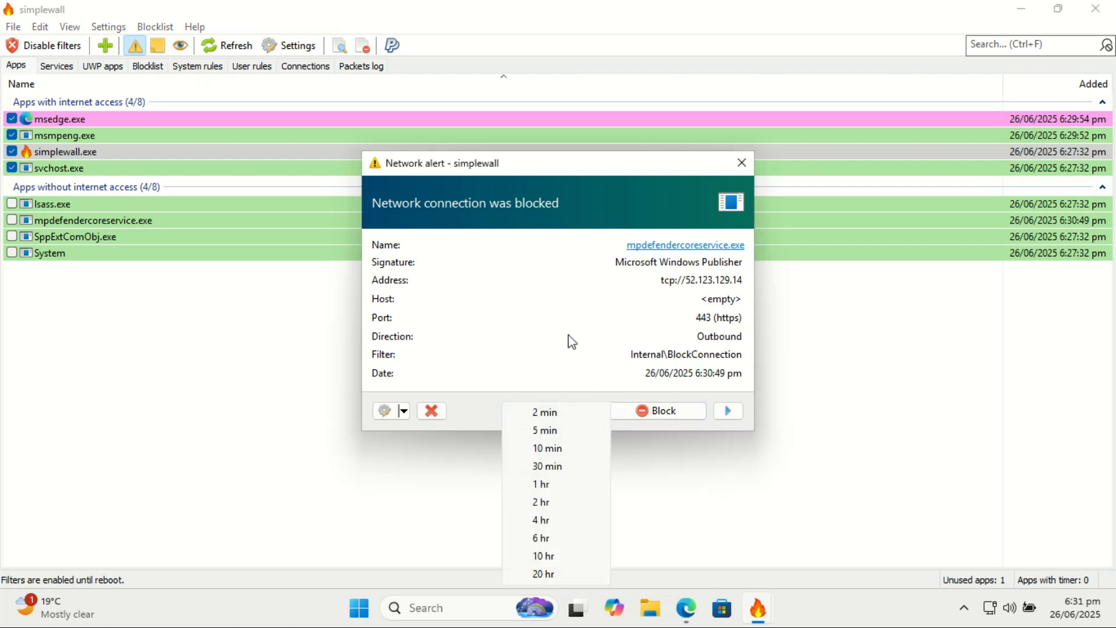
click(570, 339)
click(595, 413)
- Review the services list, the actions available for the AarSvc service, and the UWP apps list
click(54, 67)
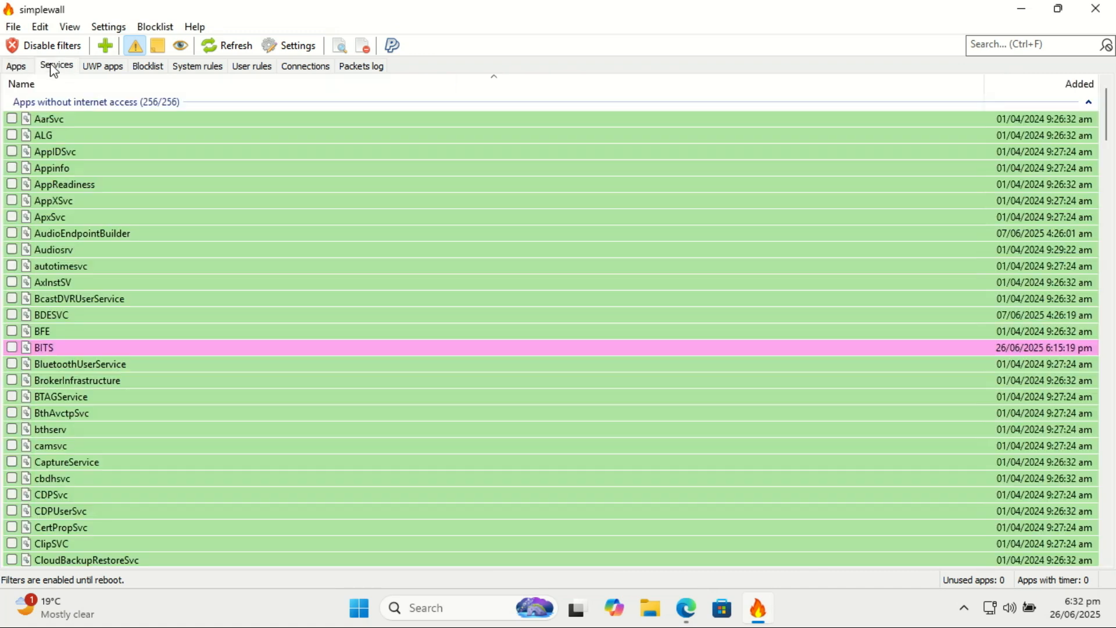
right_click(47, 117)
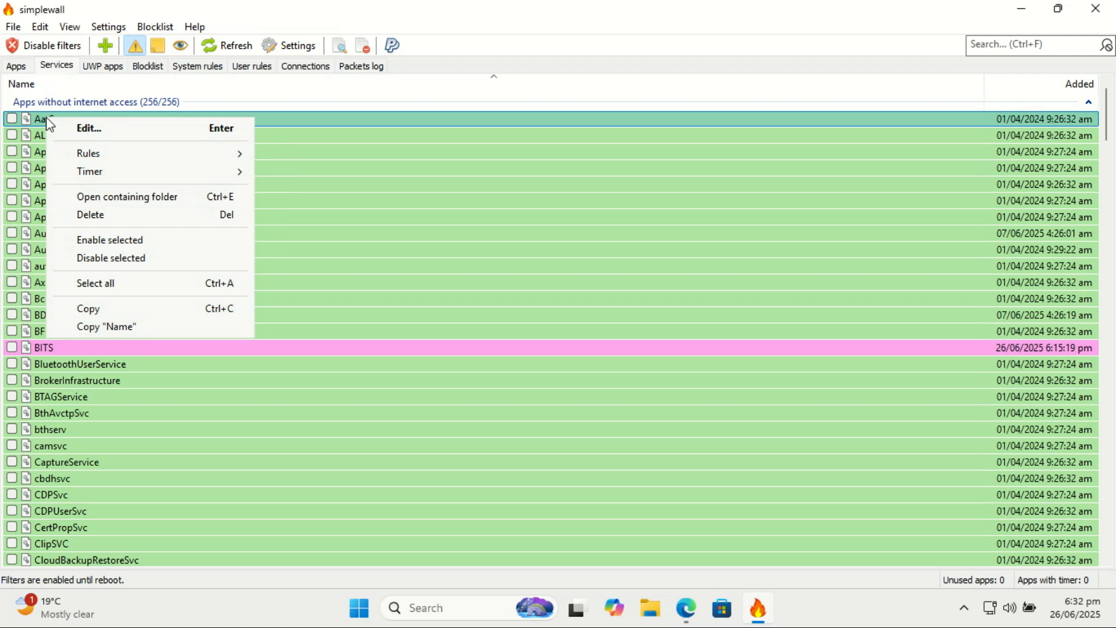
click(105, 66)
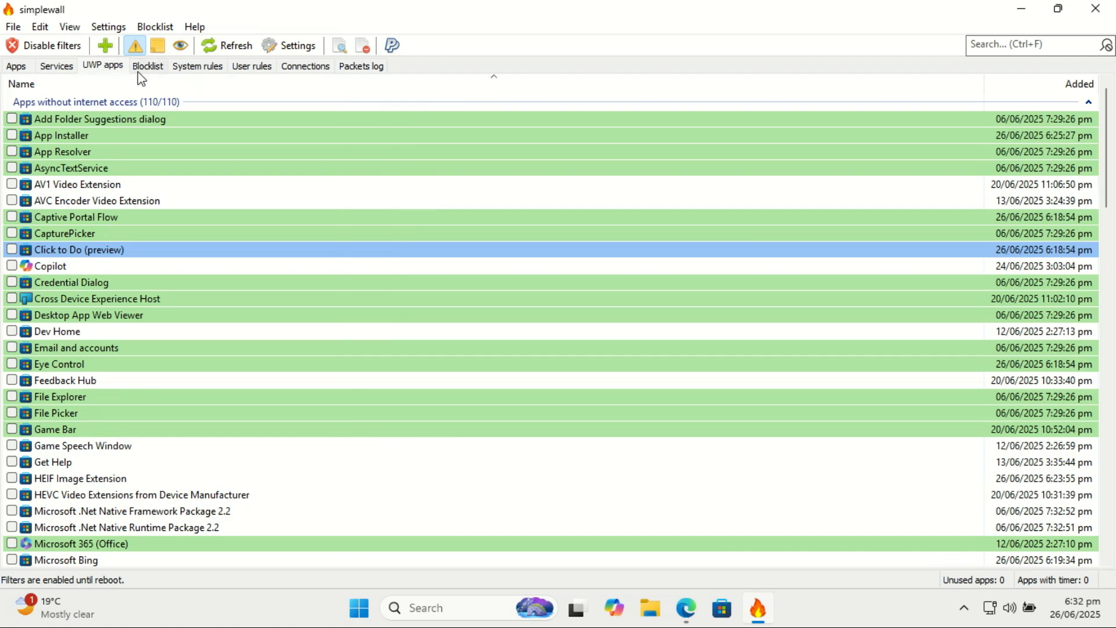
- Examine the enabled and disabled rules in the blocklist
click(154, 70)
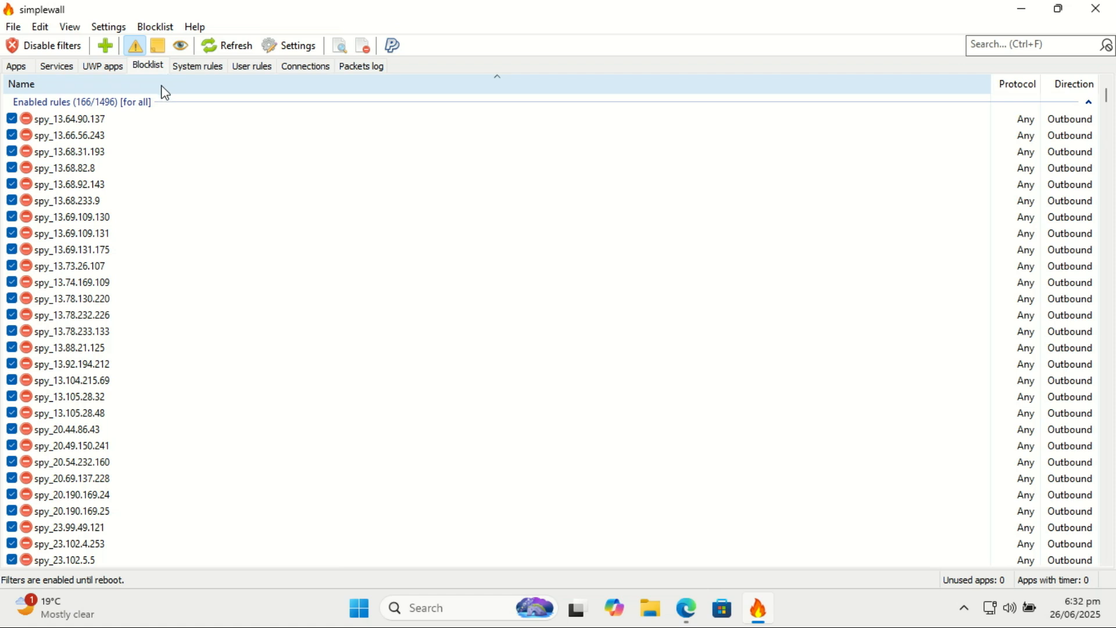
click(96, 129)
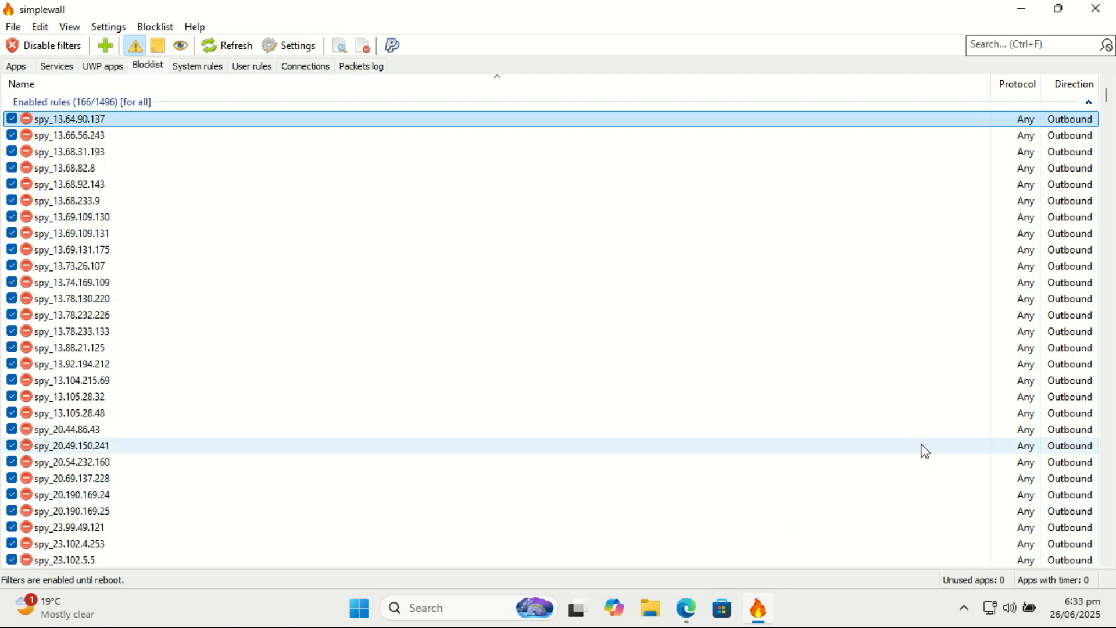
mouse_move(924, 451)
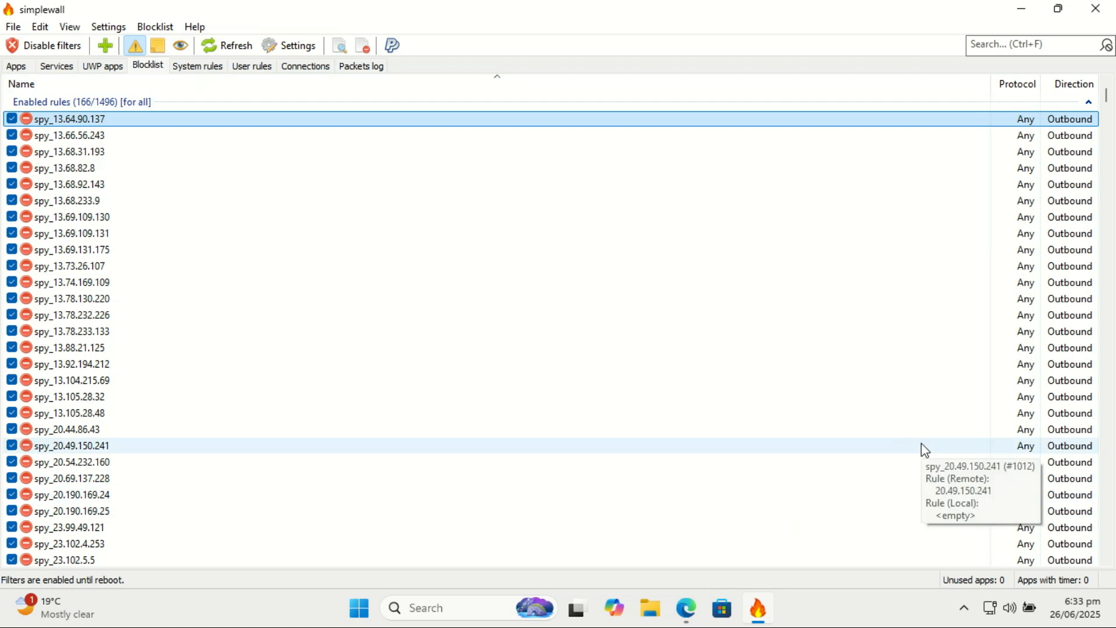
drag(1110, 98, 1059, 143)
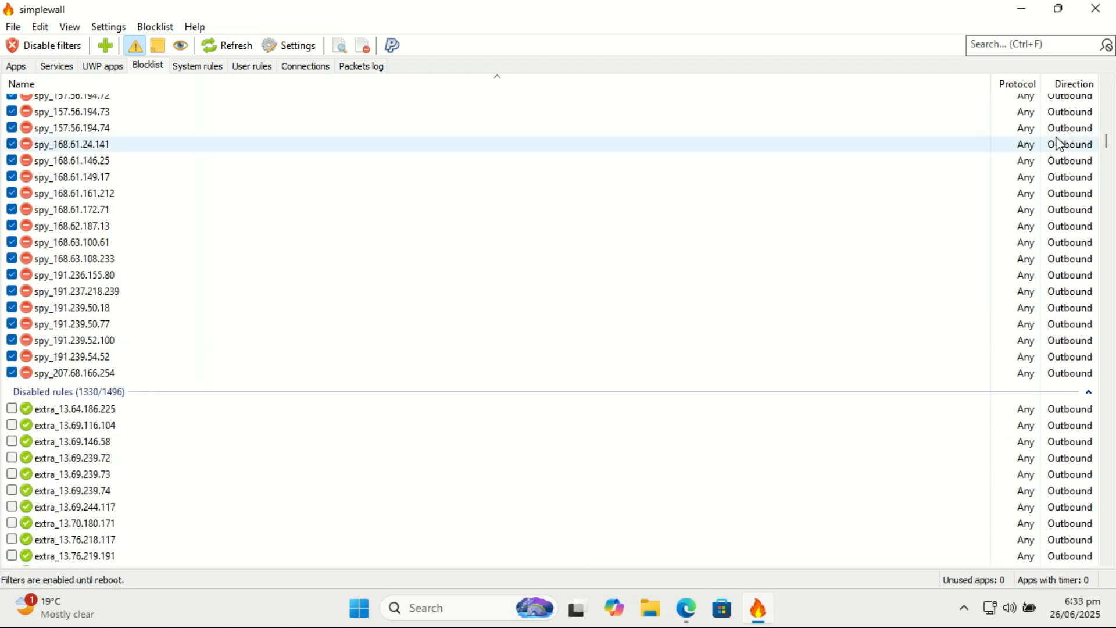
scroll(1109, 147, up, 3)
drag(1110, 146, 1106, 134)
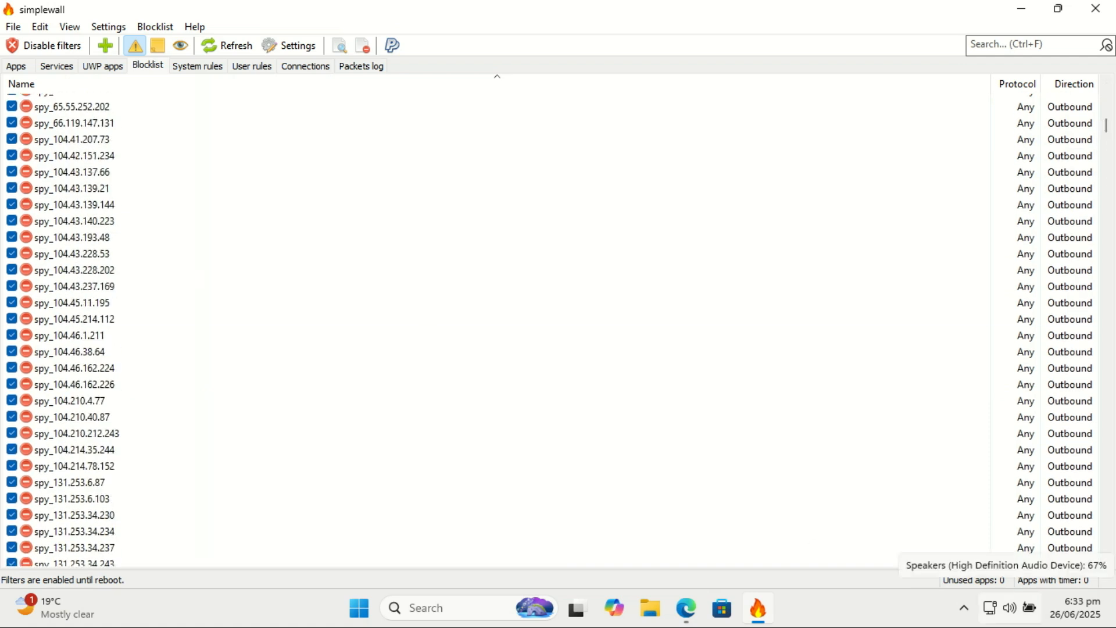
key(alt+f)
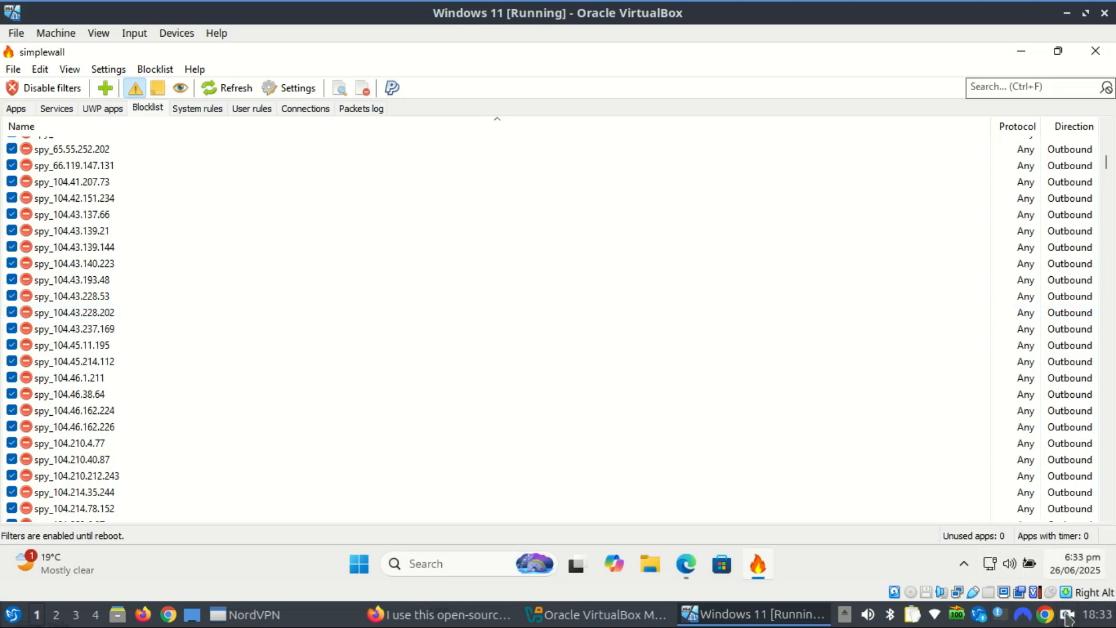
click(1067, 615)
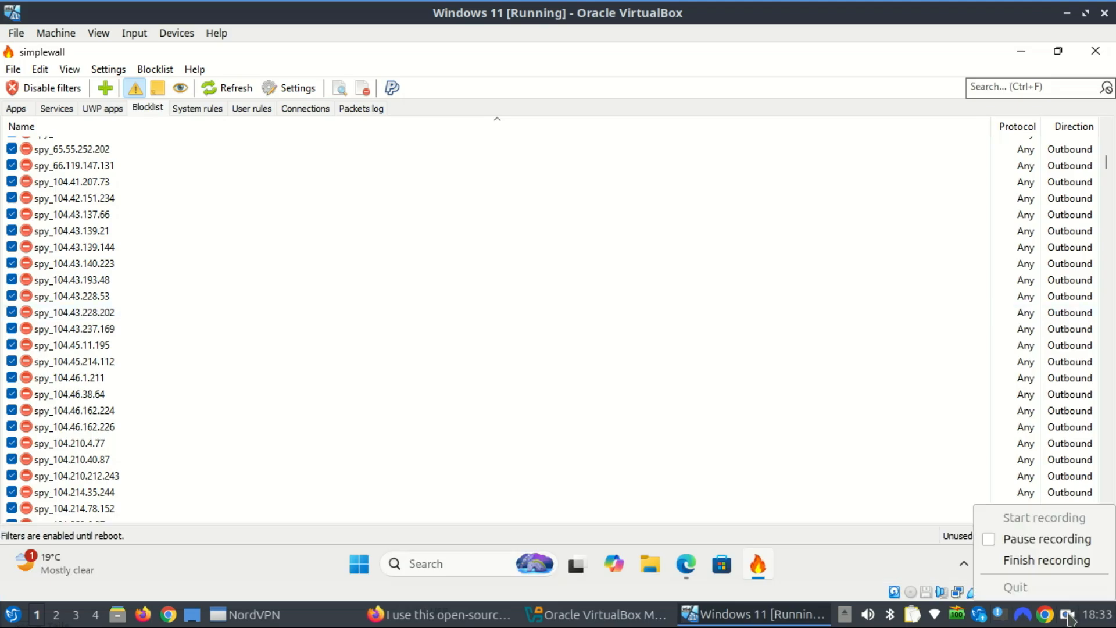
click(1034, 540)
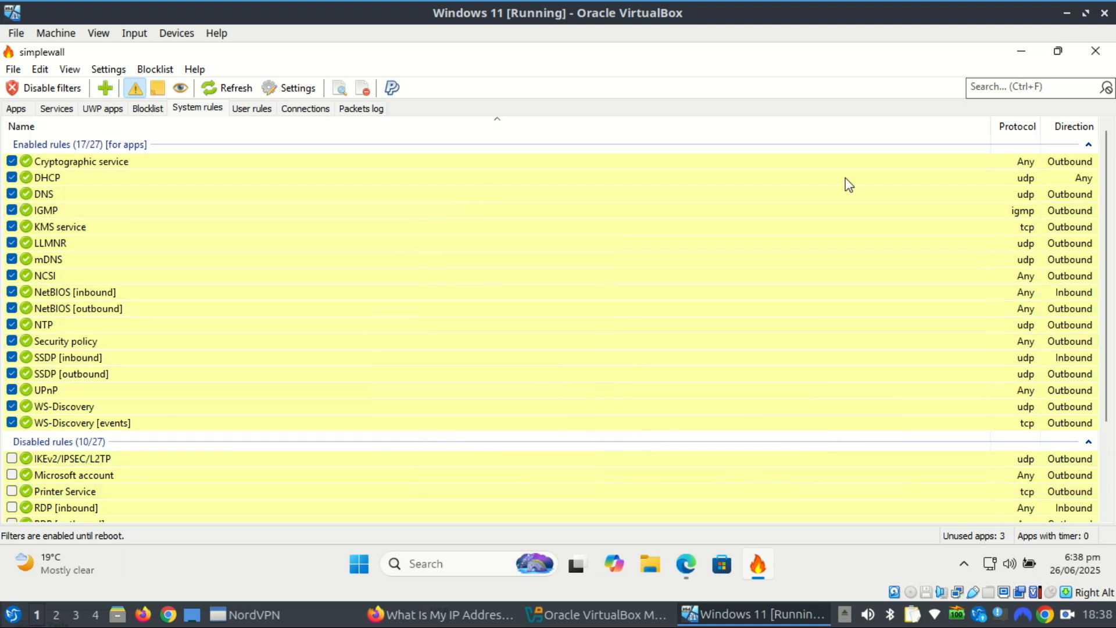
- Review the user rules and examine the list of current app network connections
click(251, 108)
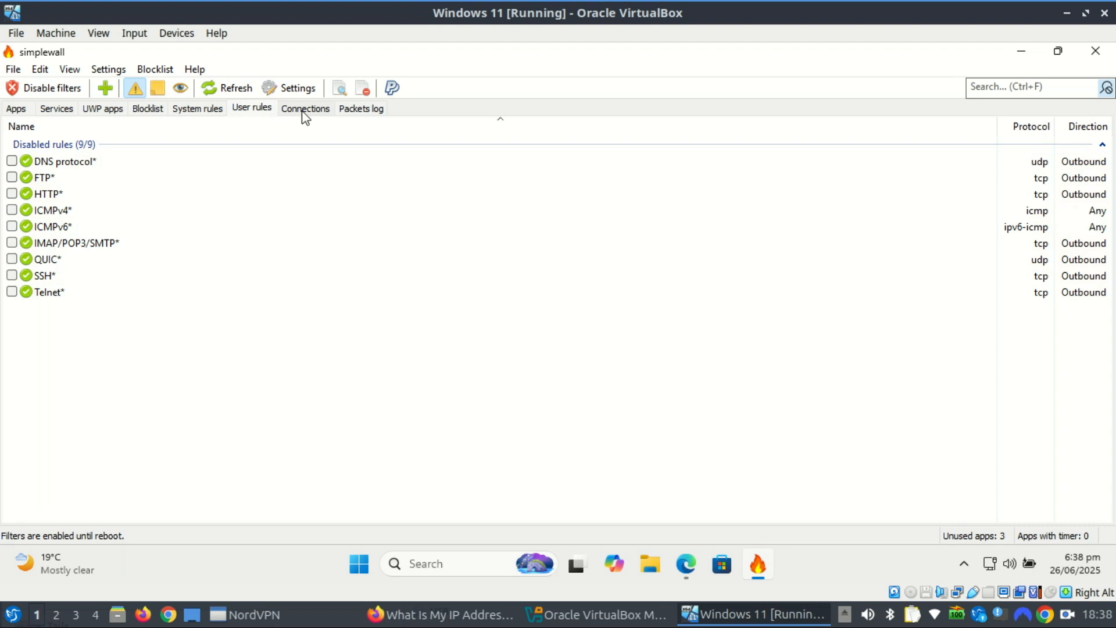
click(304, 110)
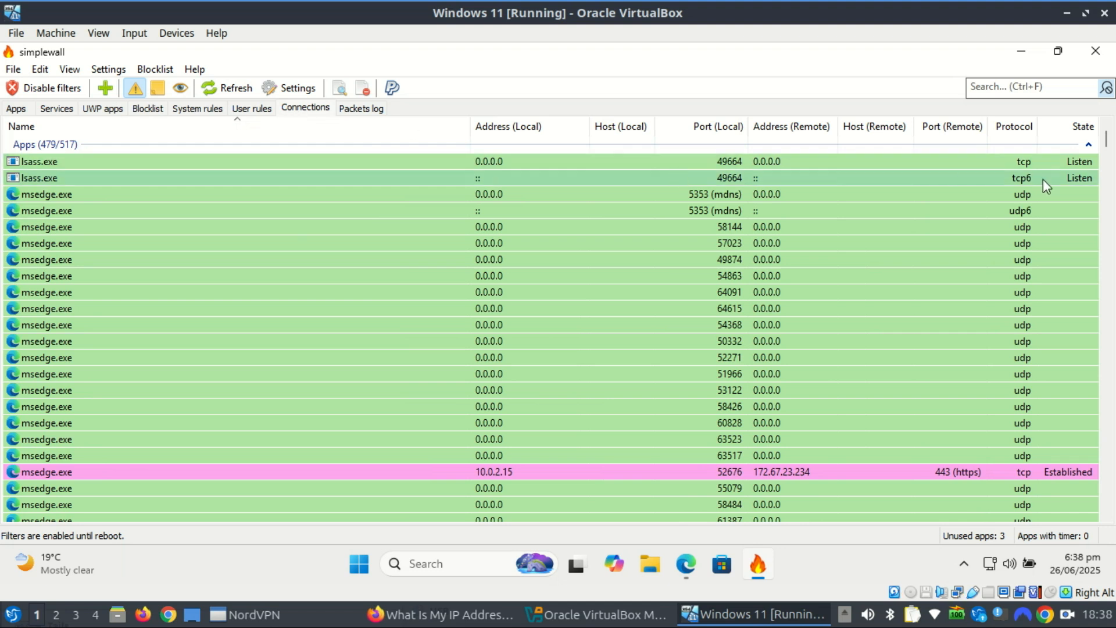
drag(1106, 141, 1106, 175)
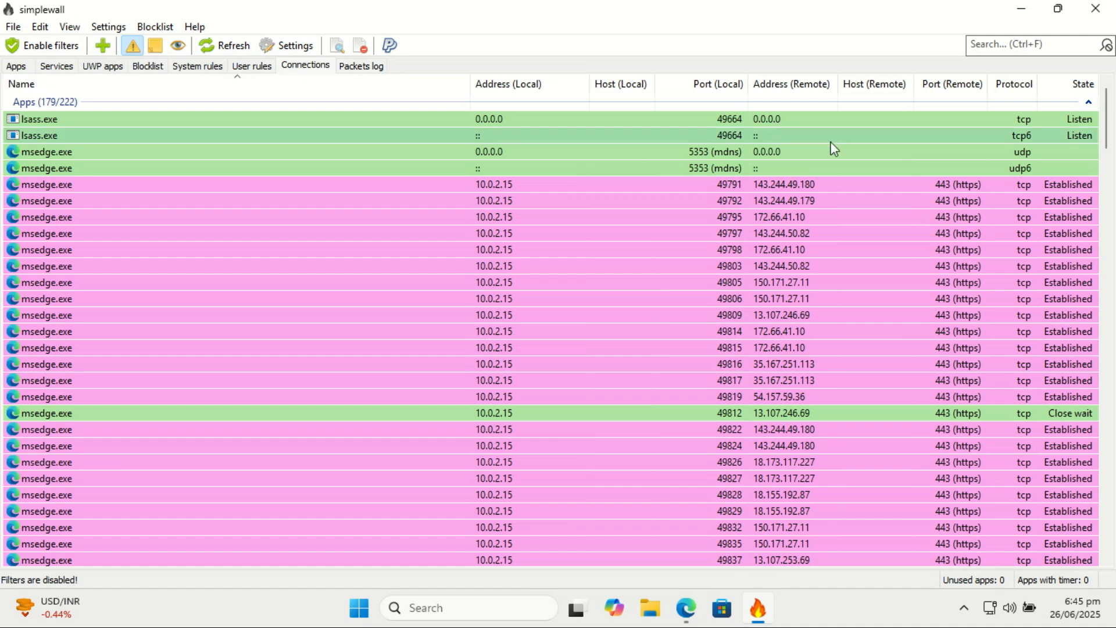
- Open the full application settings and set the blocklist's Microsoft update option to Allow
click(109, 27)
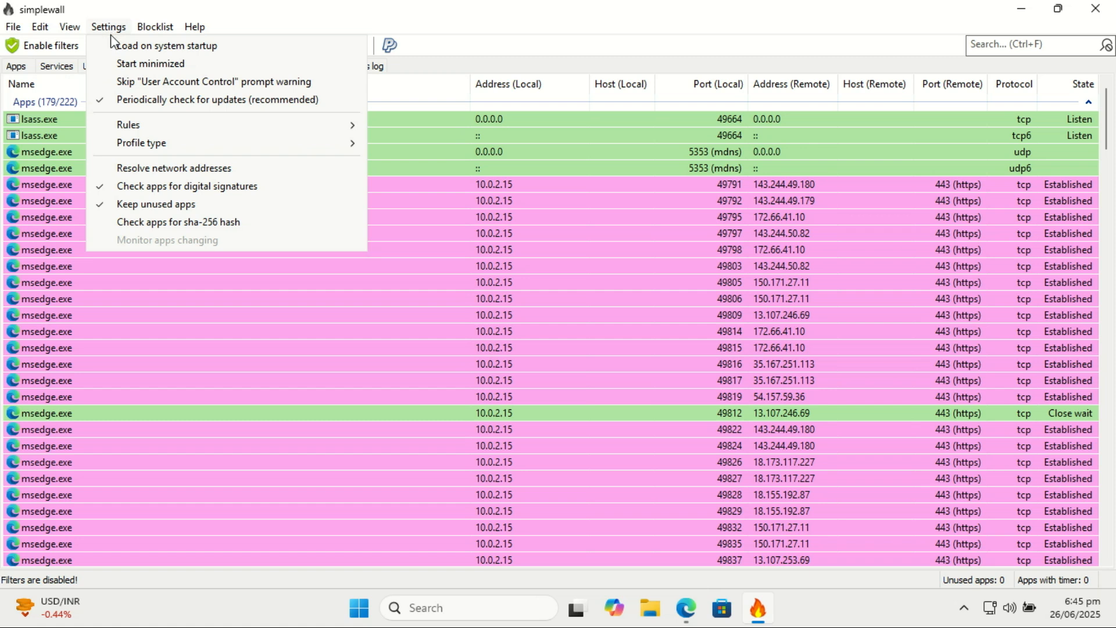
mouse_move(67, 29)
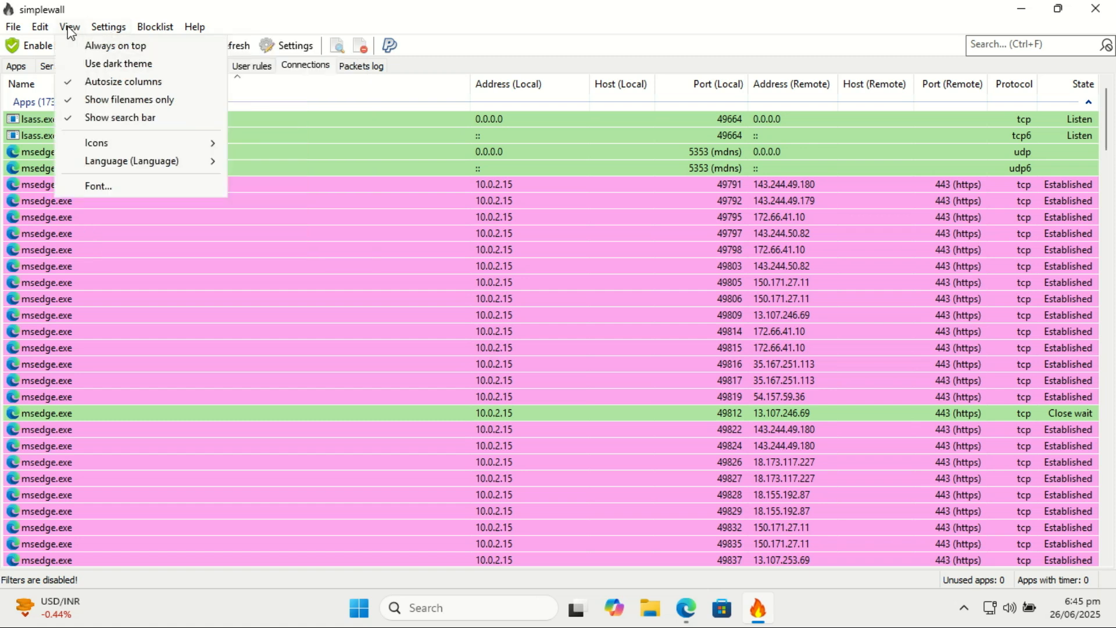
mouse_move(32, 36)
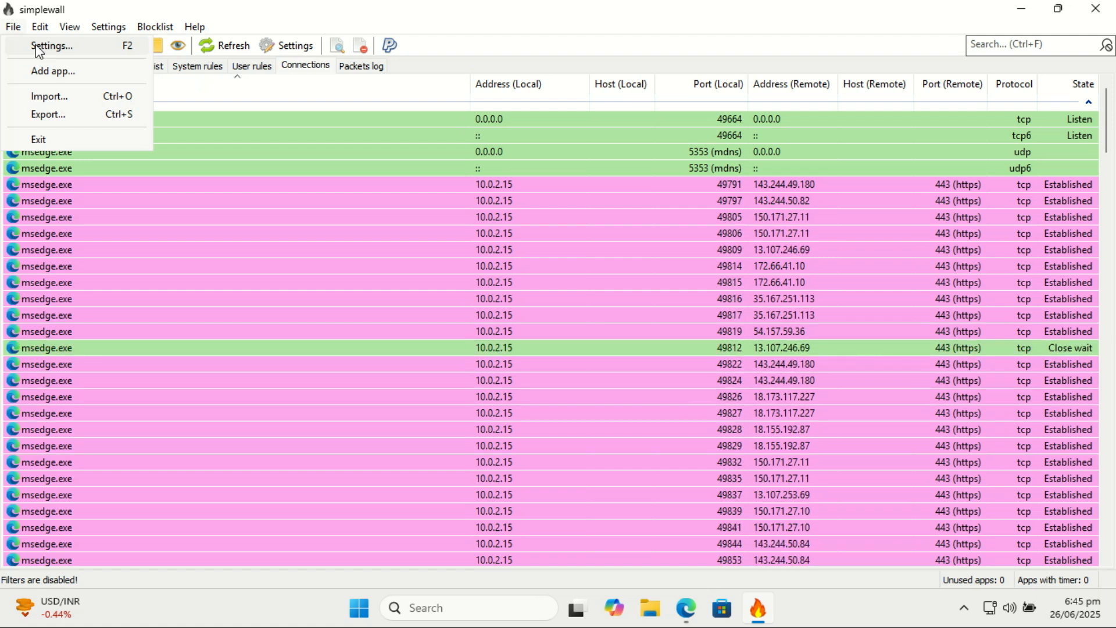
click(37, 46)
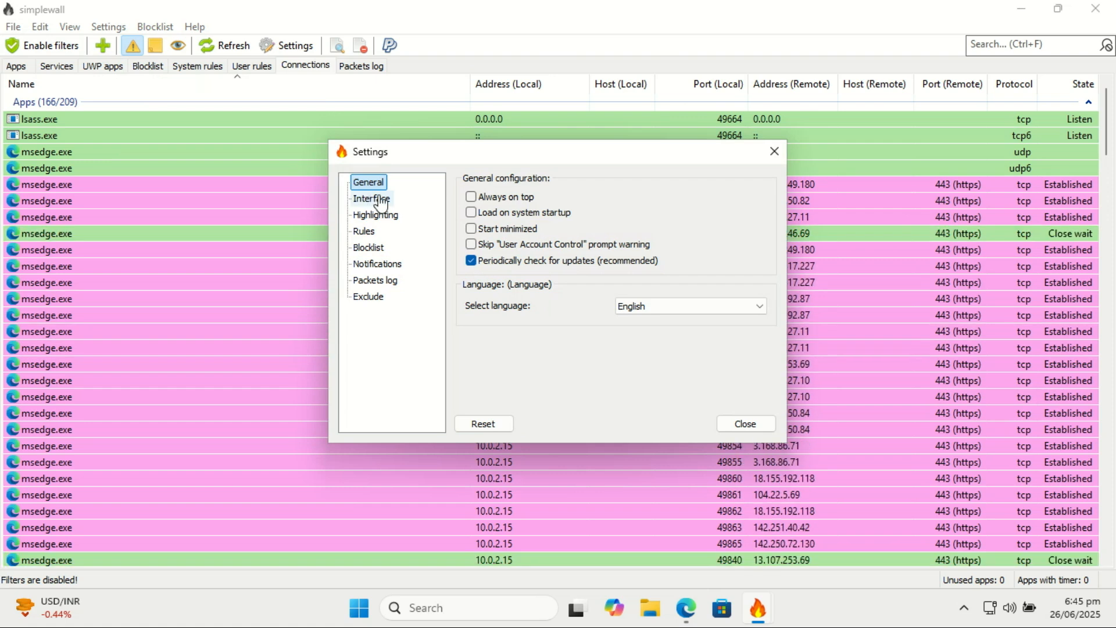
click(372, 200)
click(378, 252)
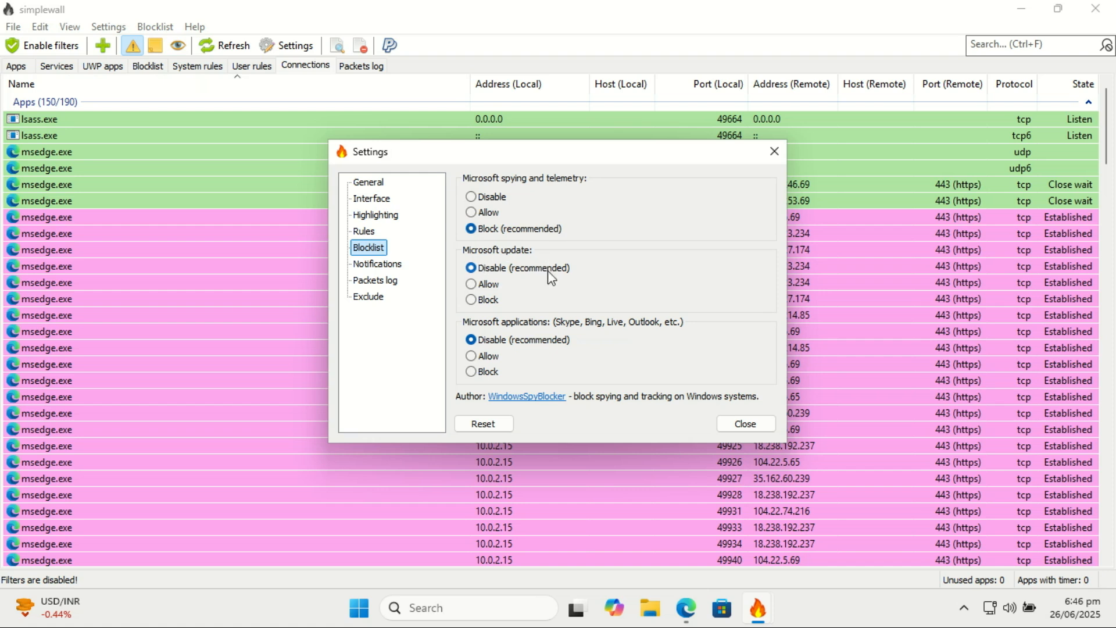
click(471, 285)
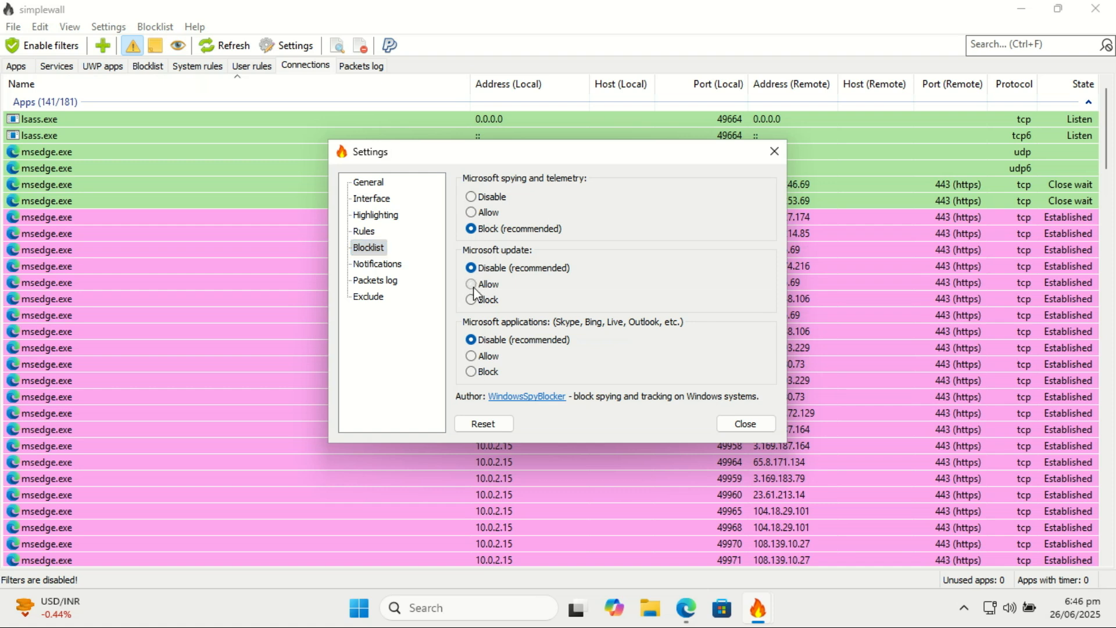
click(473, 285)
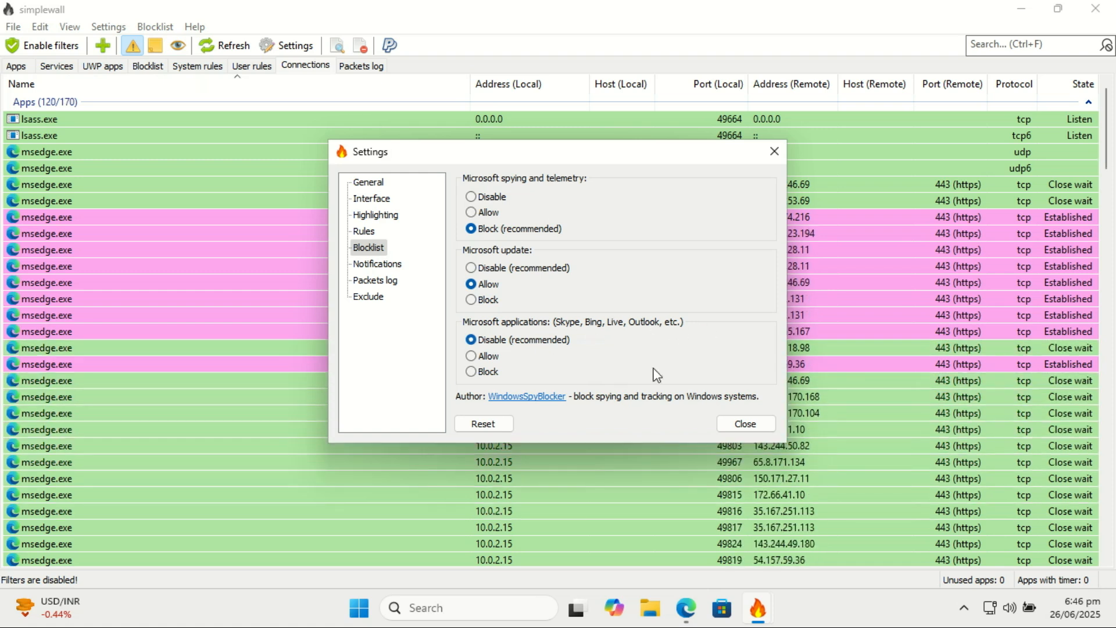
- Review the notifications, packets log and interface settings, and enable Load on system startup in the general configuration
click(379, 269)
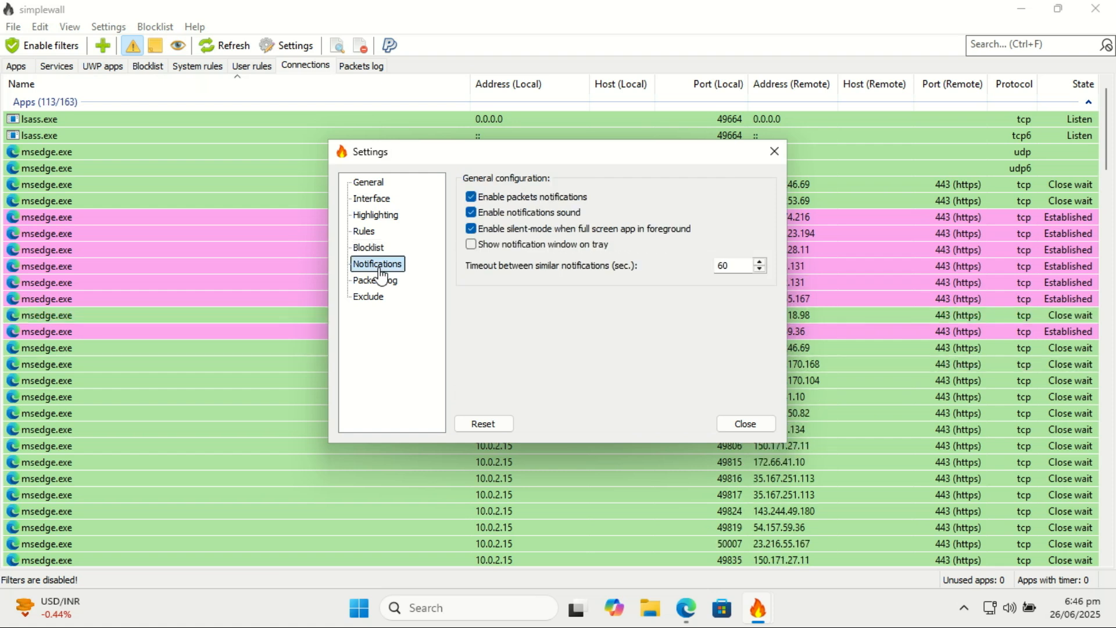
click(378, 283)
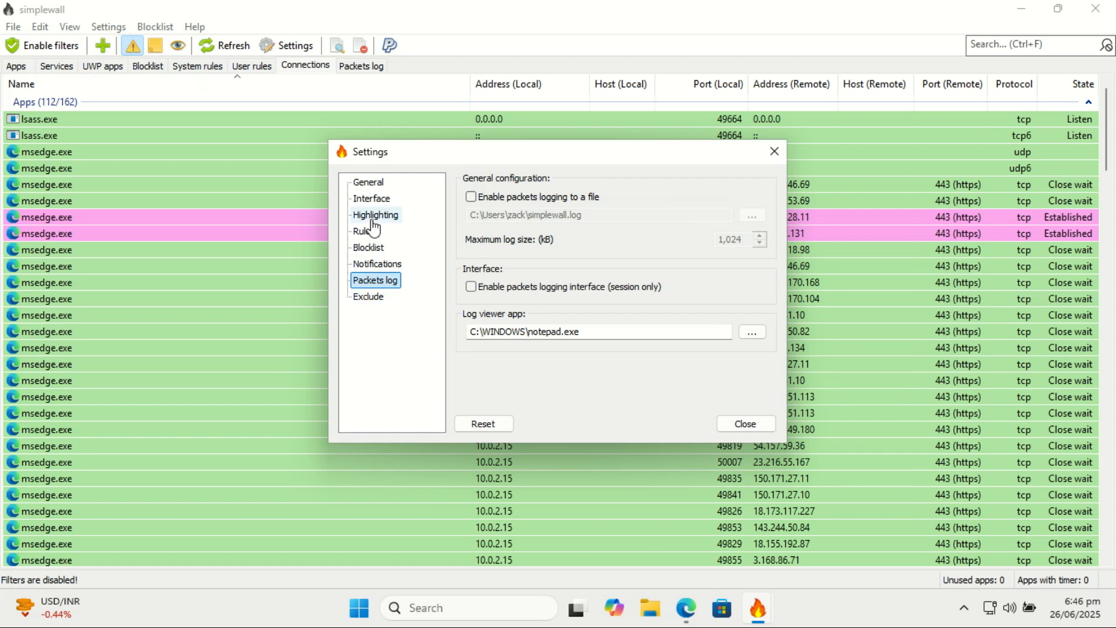
click(375, 200)
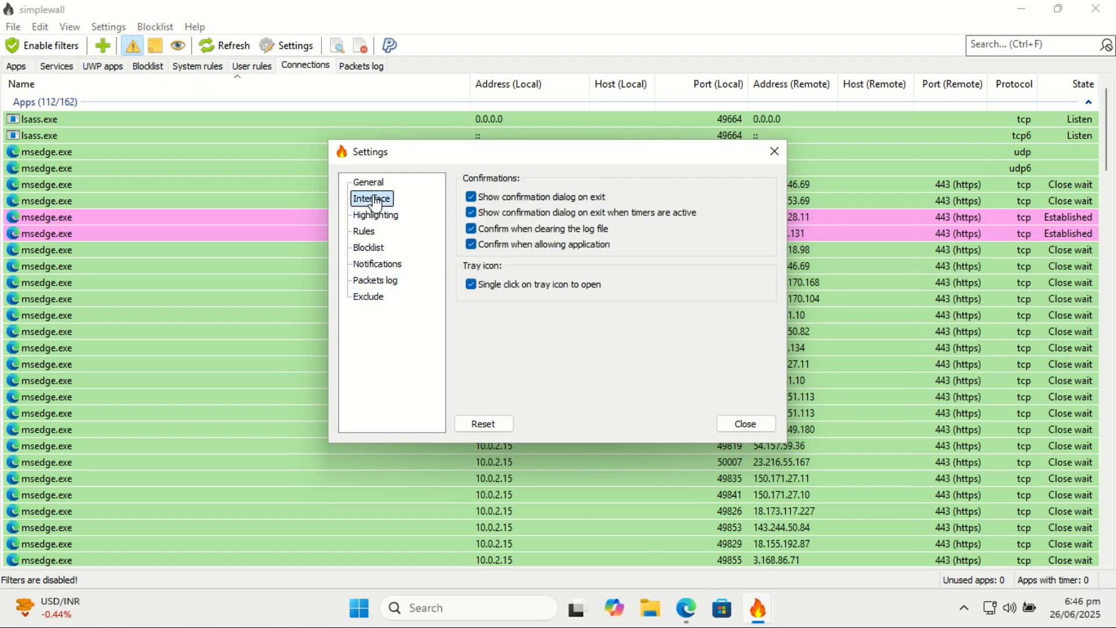
click(371, 183)
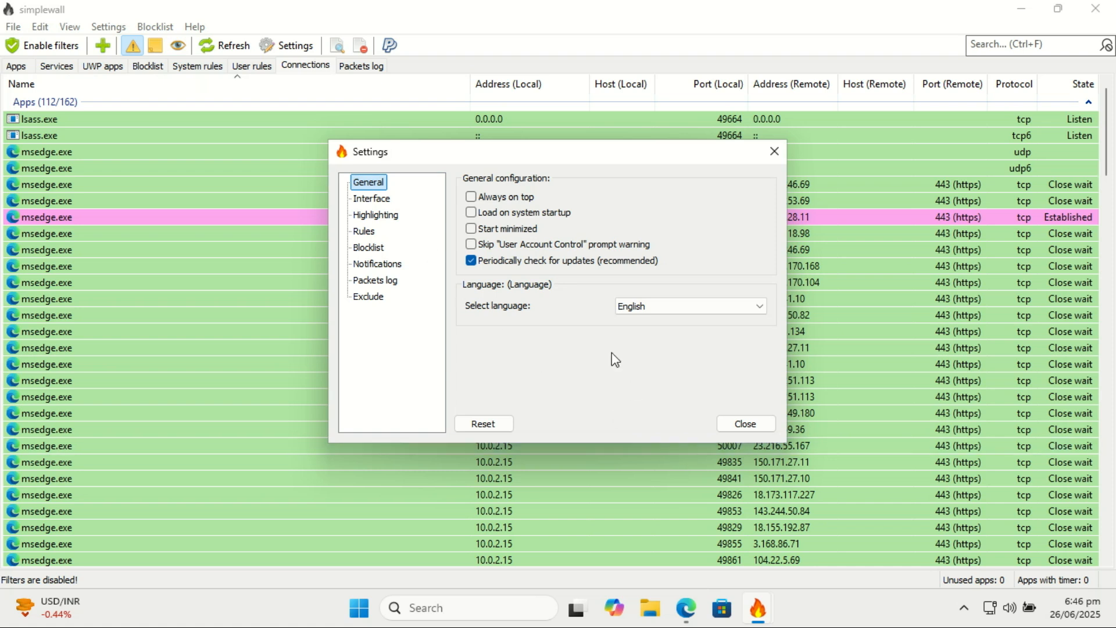
click(471, 212)
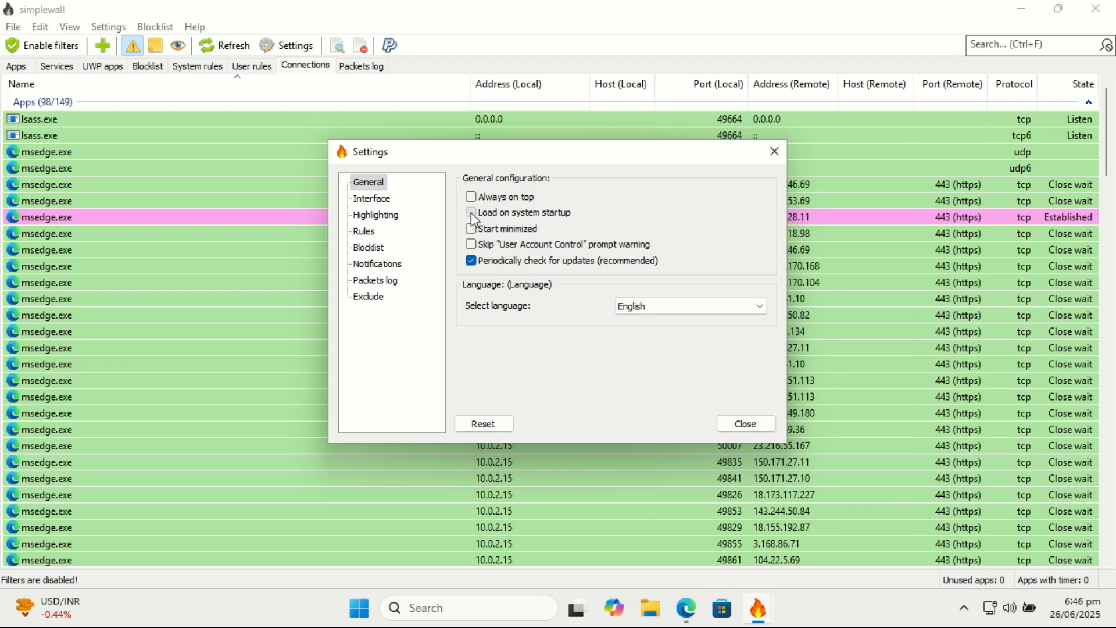